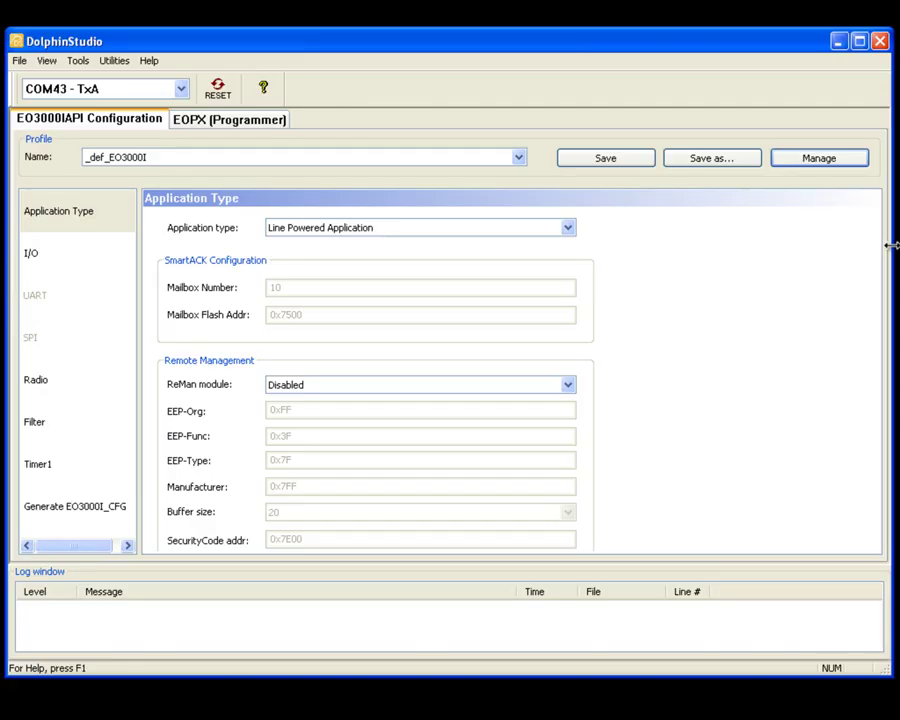
Open the EOPX programmer's module configuration, select STM330 as the module type, and read the configuration from the module
left_click(254, 126)
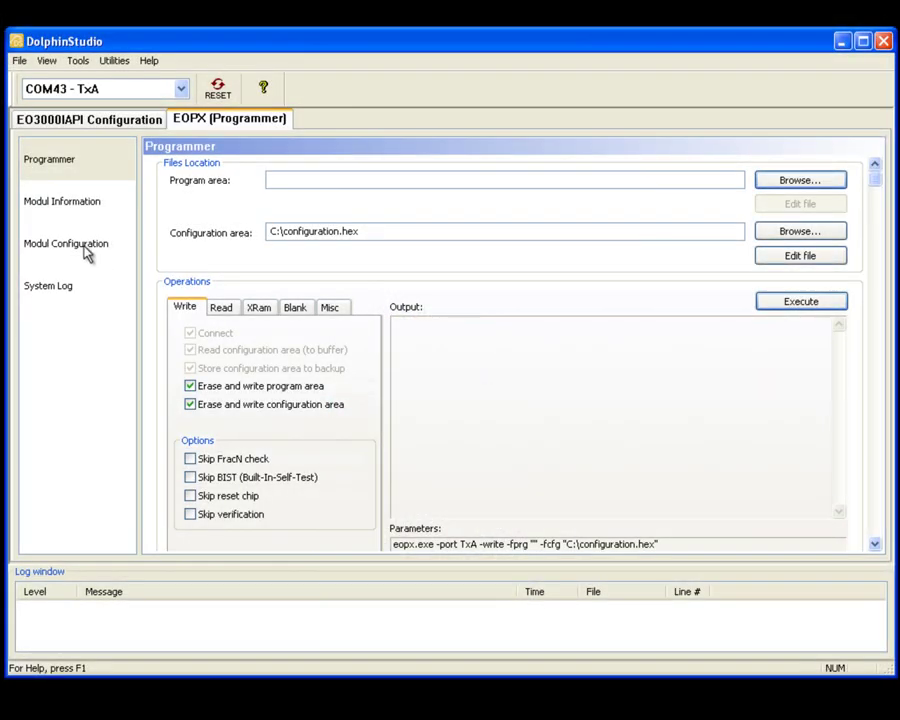
left_click(86, 252)
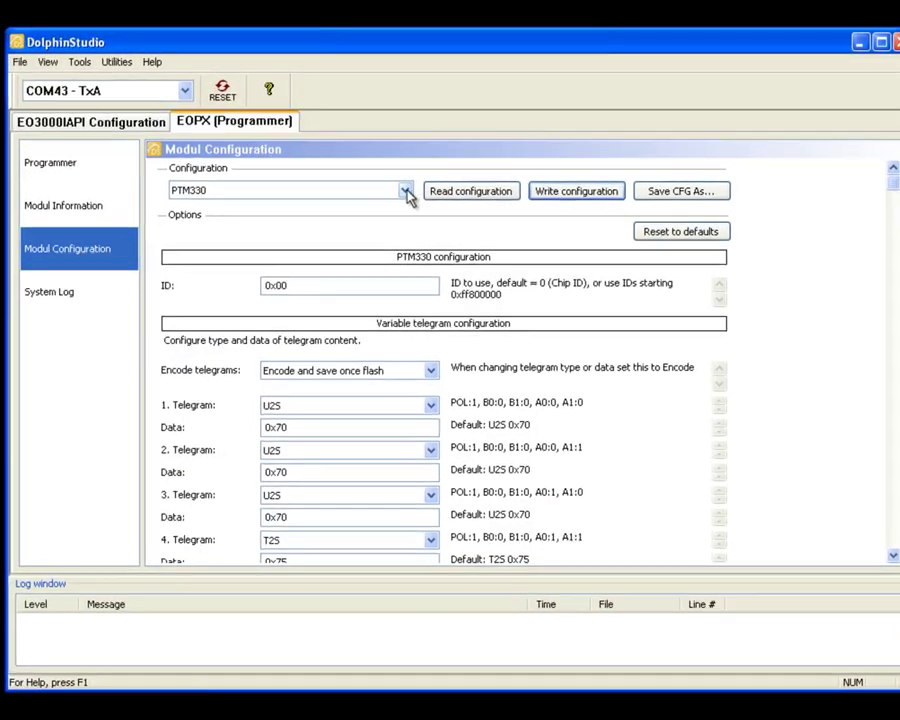
left_click(396, 187)
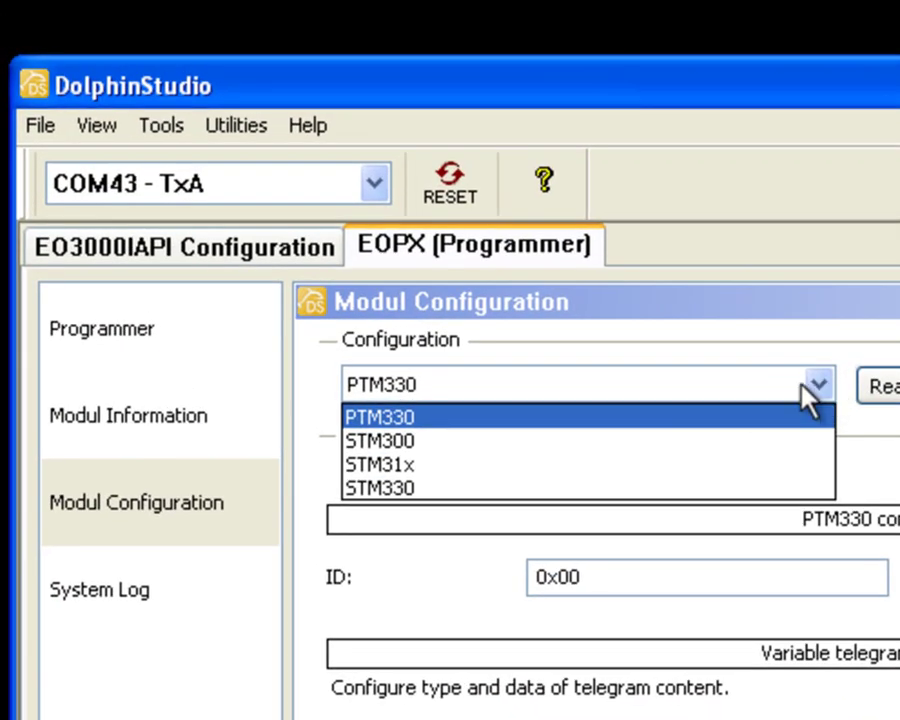
left_click(600, 487)
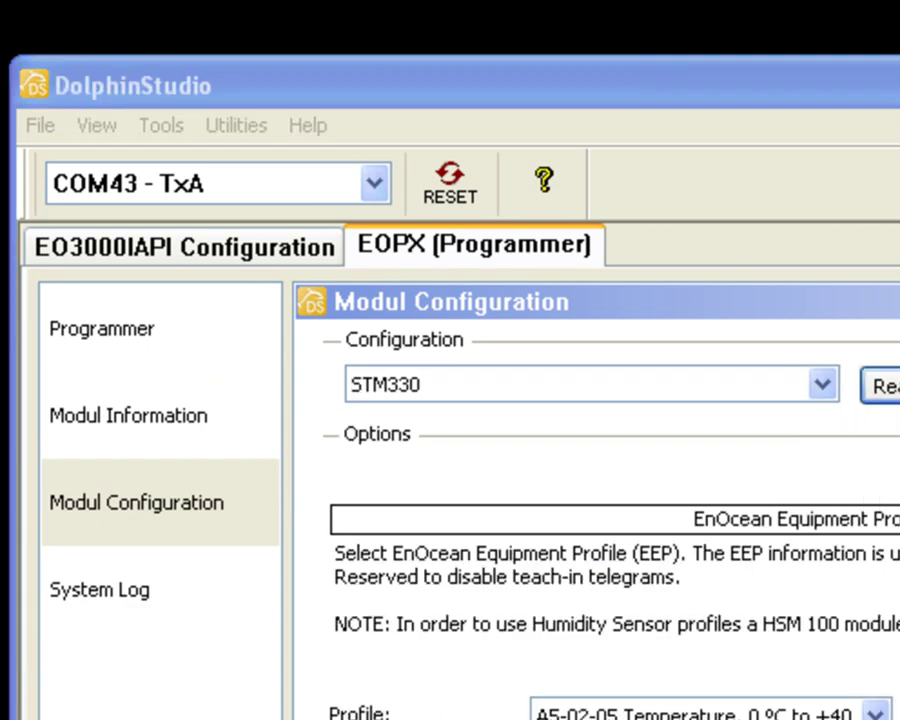
left_click(899, 398)
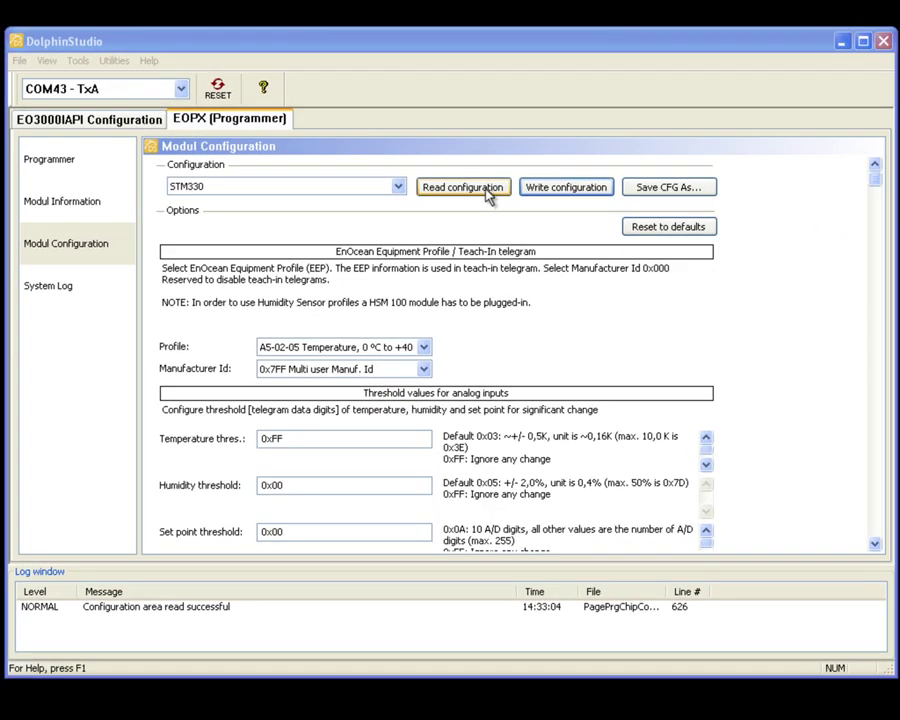
left_click(486, 190)
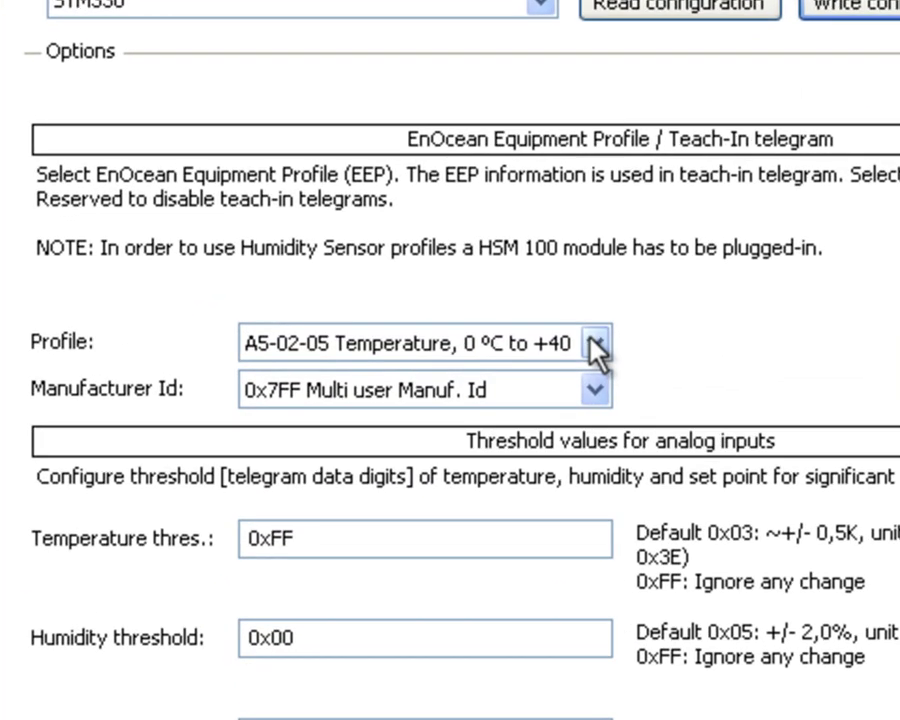
Select profile A5-02-05 Temperature, 0 °C to +40 °C (default) and manufacturer ID 0x7FF Multi user Manuf. Id
left_click(424, 347)
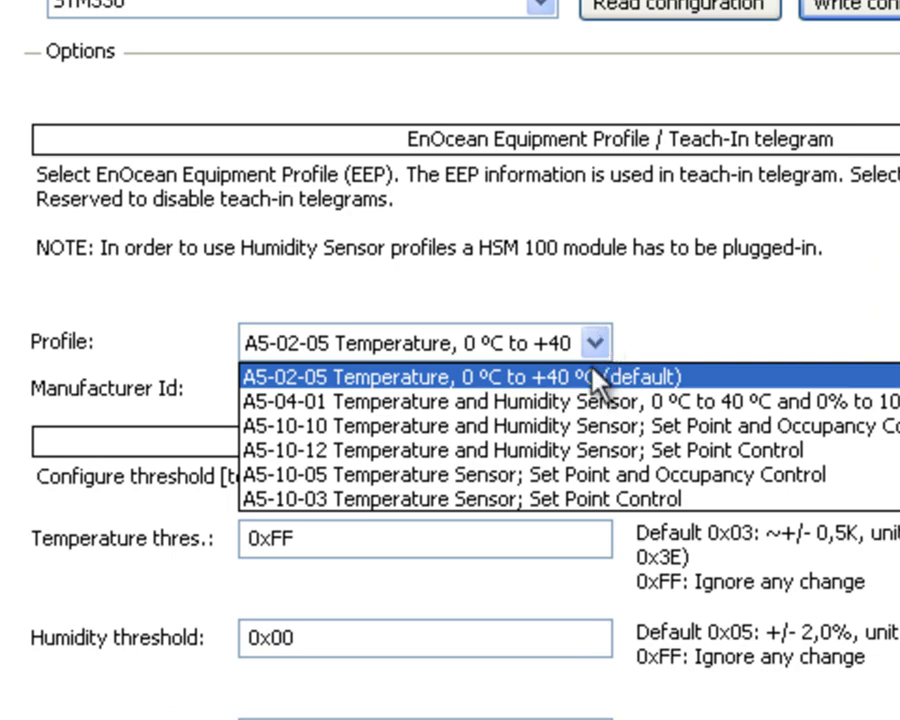
left_click(596, 378)
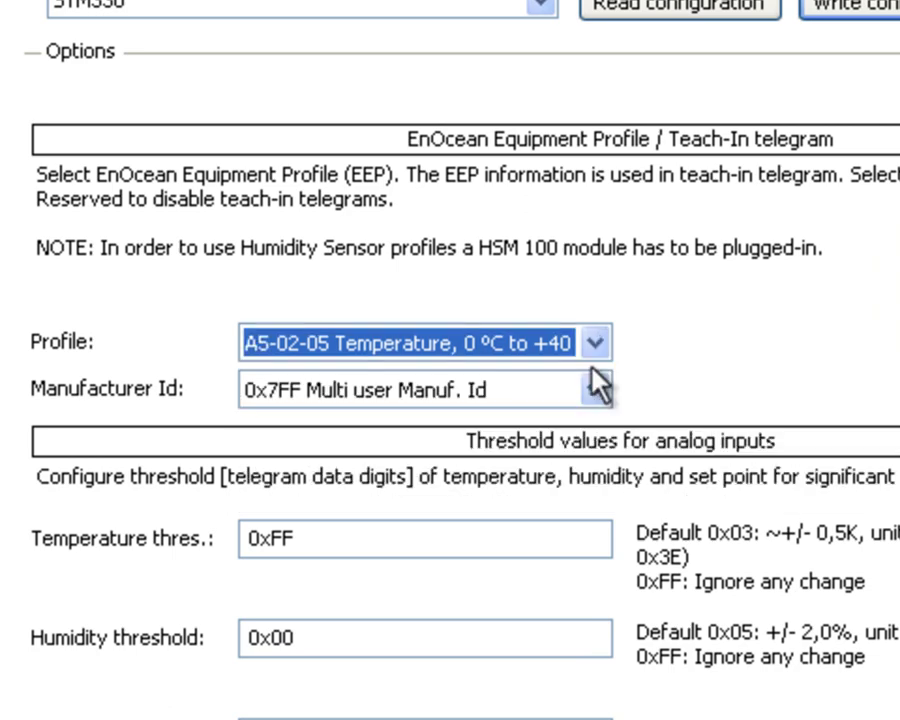
left_click(595, 387)
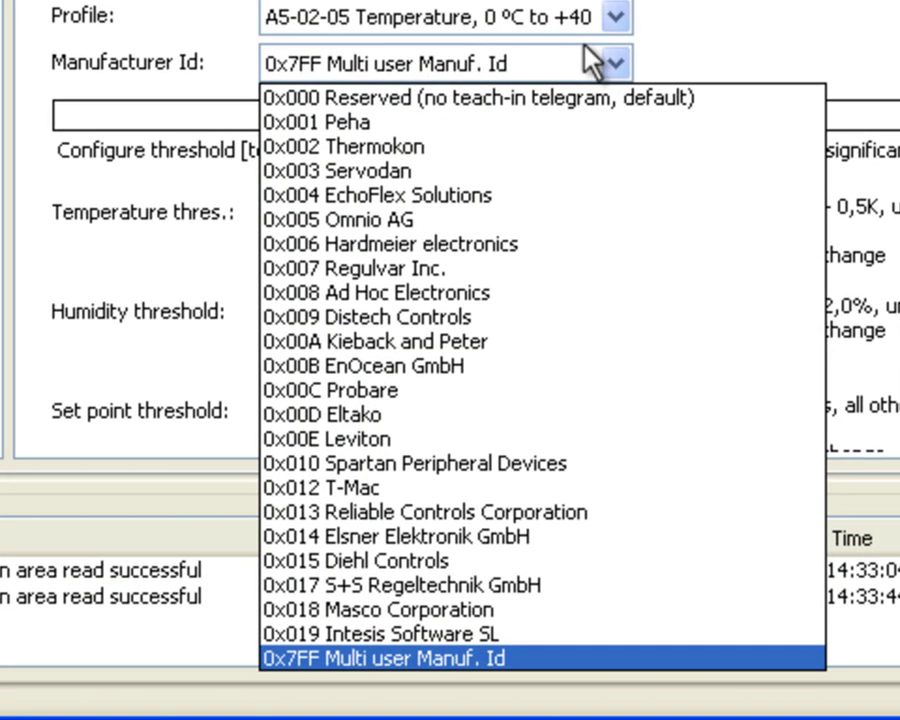
left_click(404, 655)
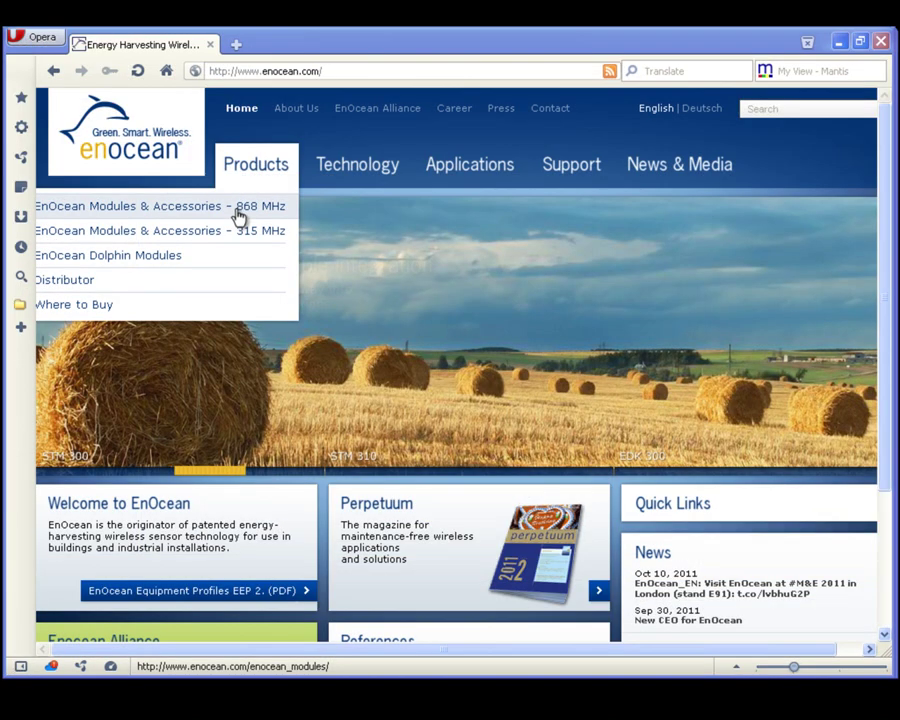
On the EnOcean website in Opera, open the STM 330 user manual from the 868 MHz modules list and look through it
left_click(260, 210)
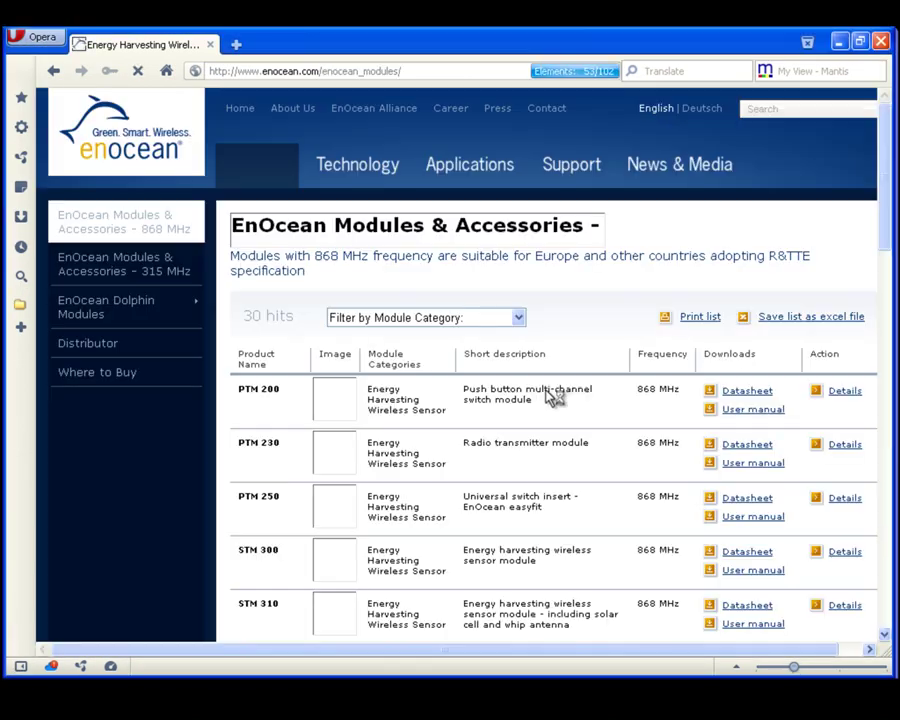
scroll(553, 397, "down", 6)
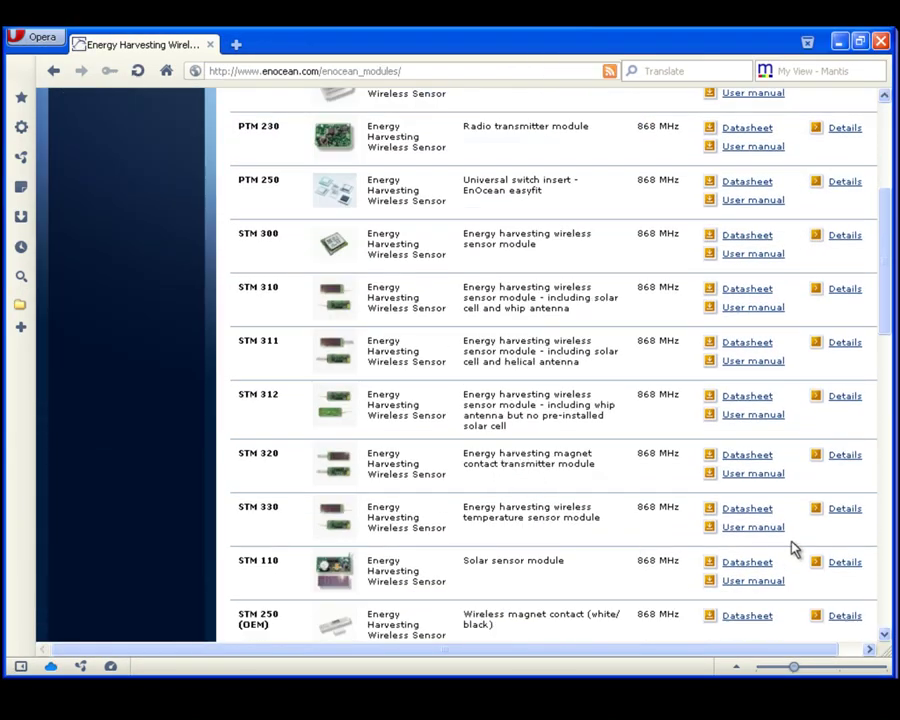
left_click(776, 530)
scroll(633, 386, "down", 10)
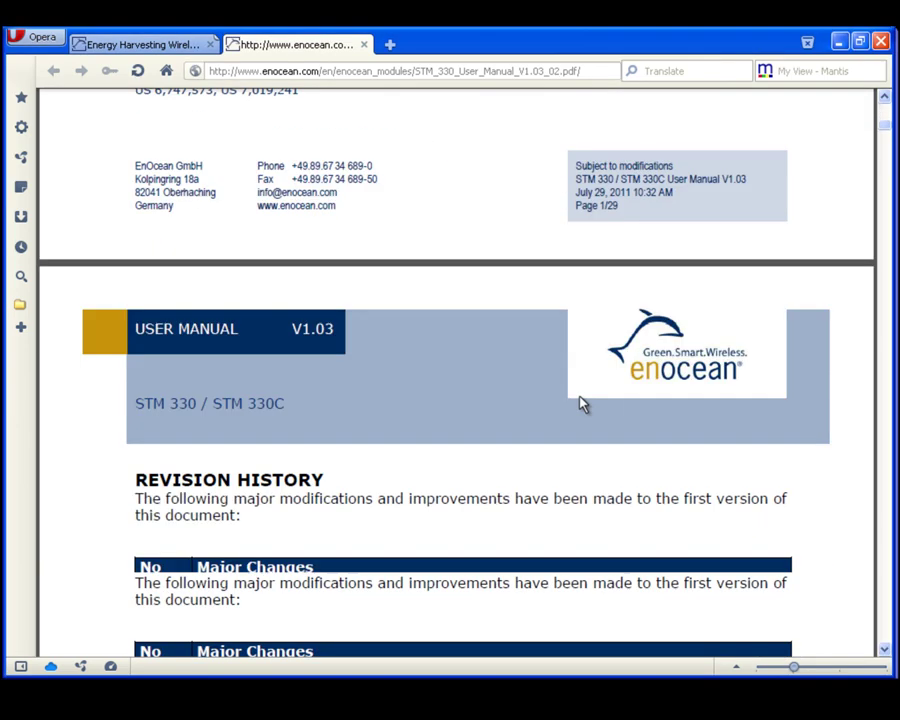
scroll(581, 402, "down", 20)
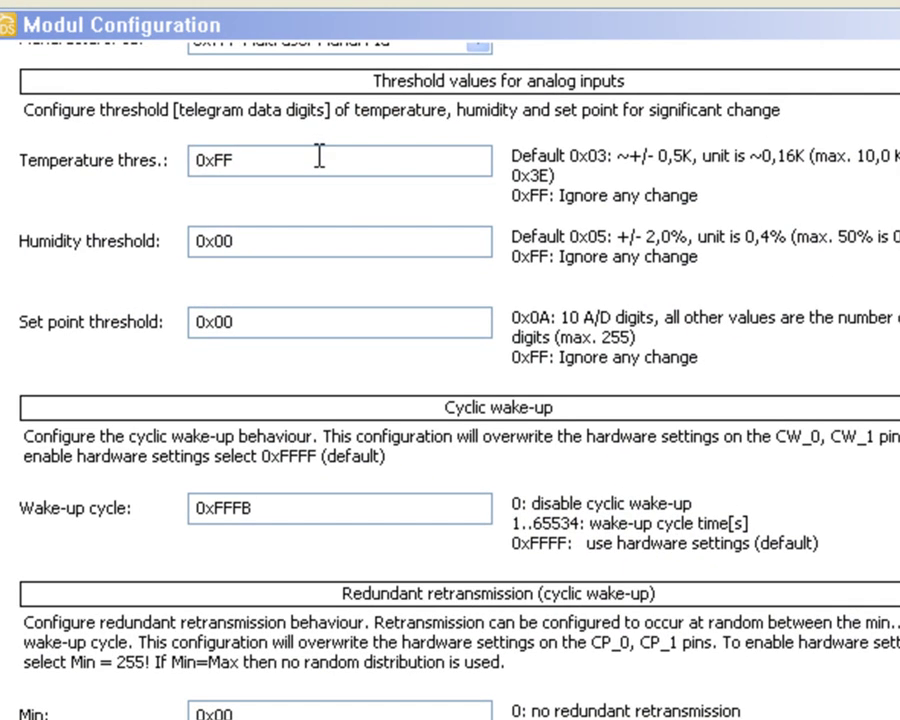
In the DolphinStudio module configuration, replace the temperature threshold and set the redundant retransmission Min to 0x5 and Max to 0x9
double_click(331, 331)
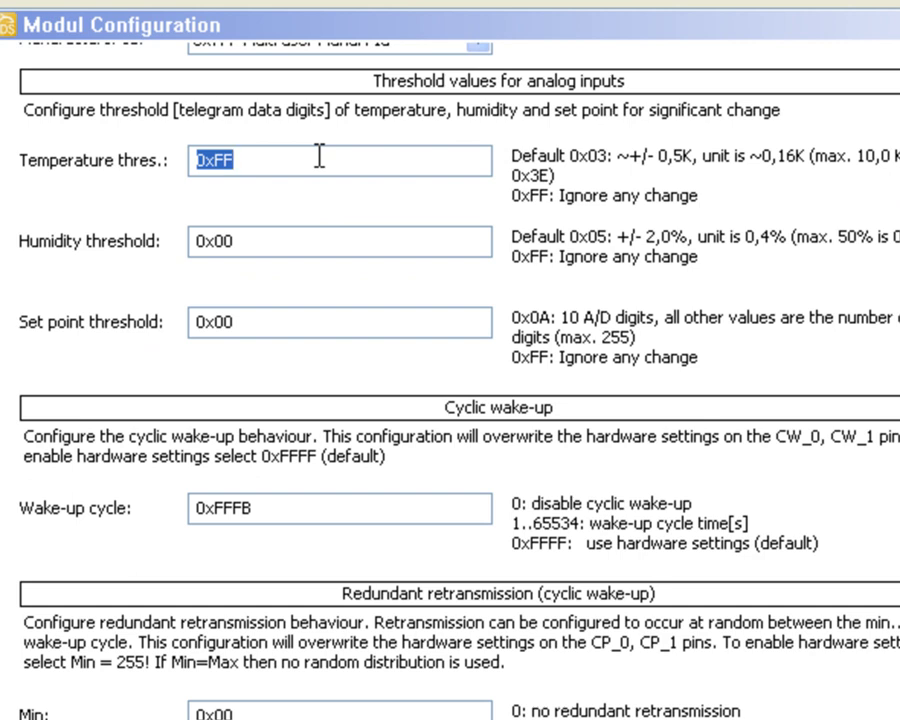
type("0")
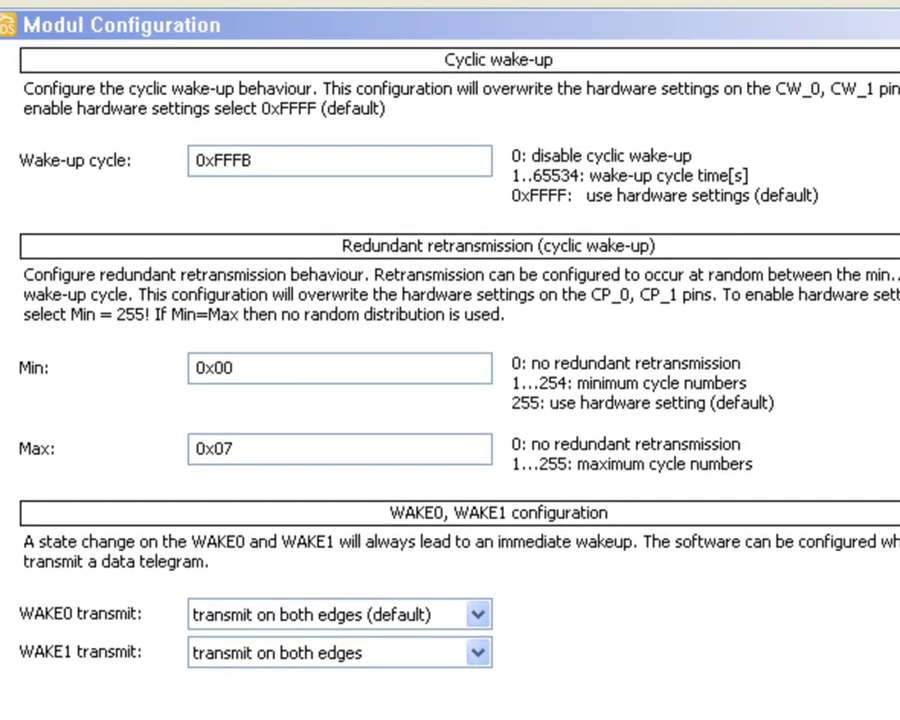
scroll(888, 217, "down", 1)
double_click(377, 328)
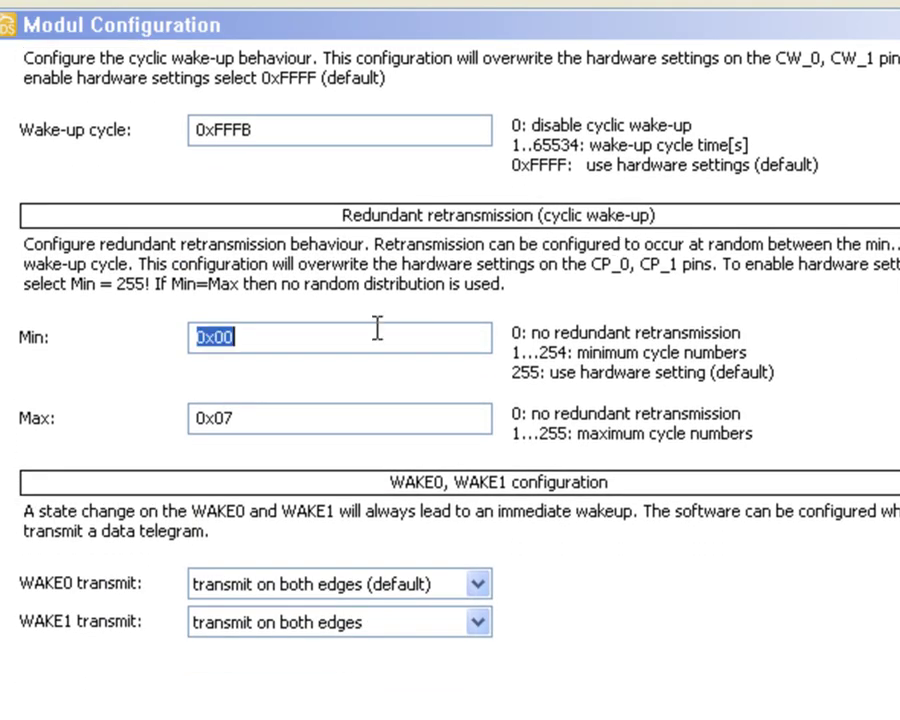
type("0")
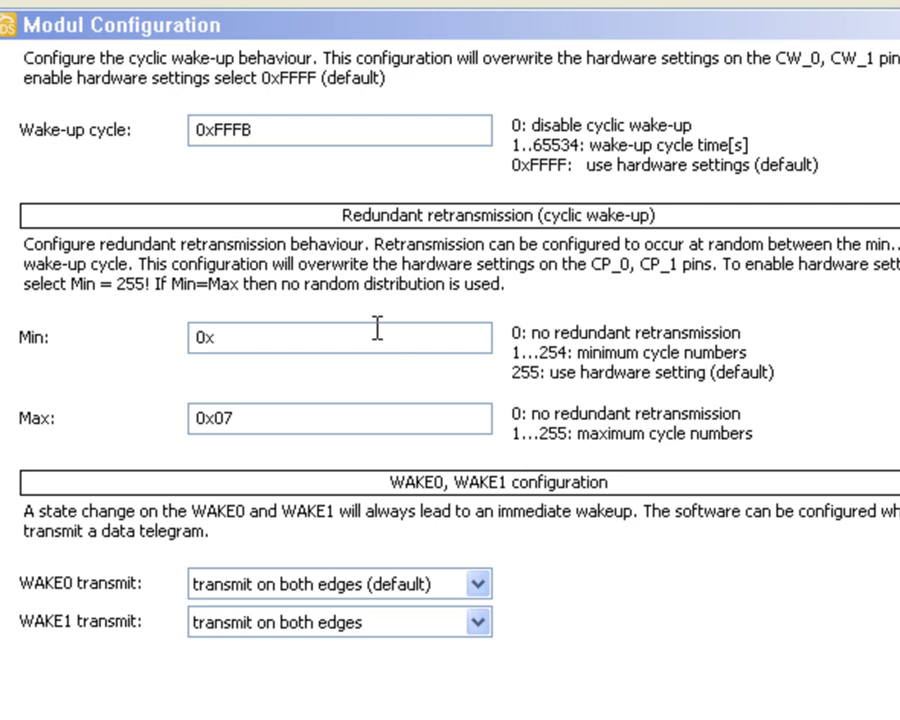
double_click(235, 418)
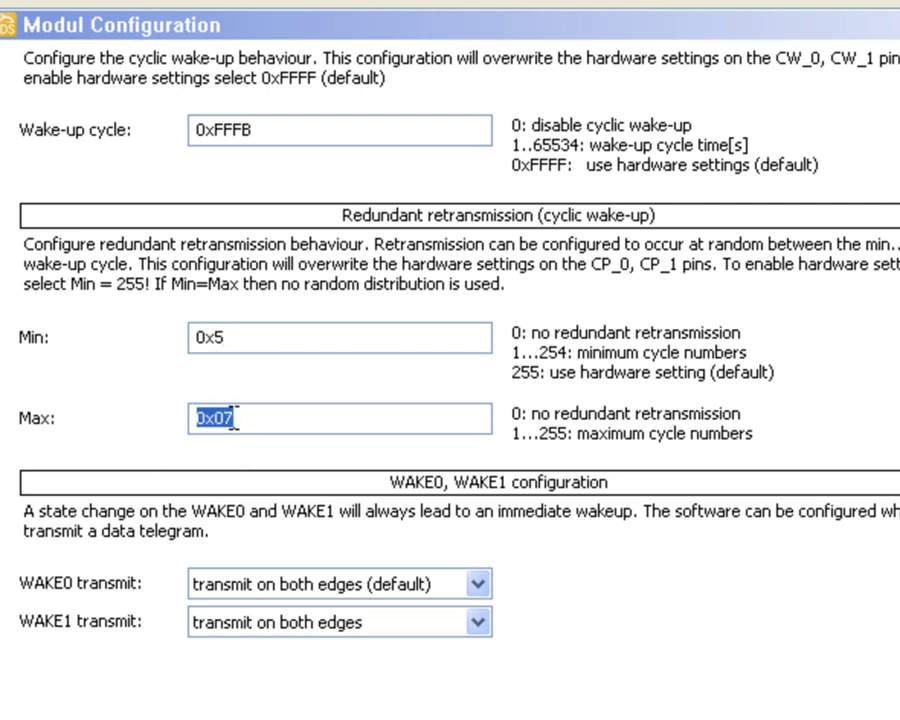
type("0")
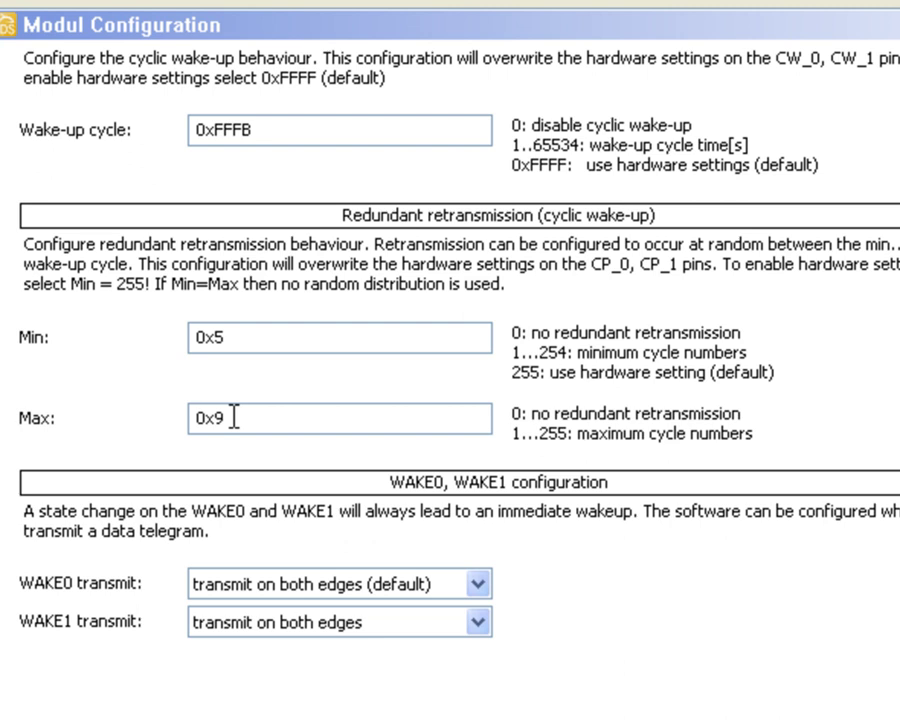
Set the wake-up cycle to 0x1 and write the configuration to the STM330 module
double_click(321, 124)
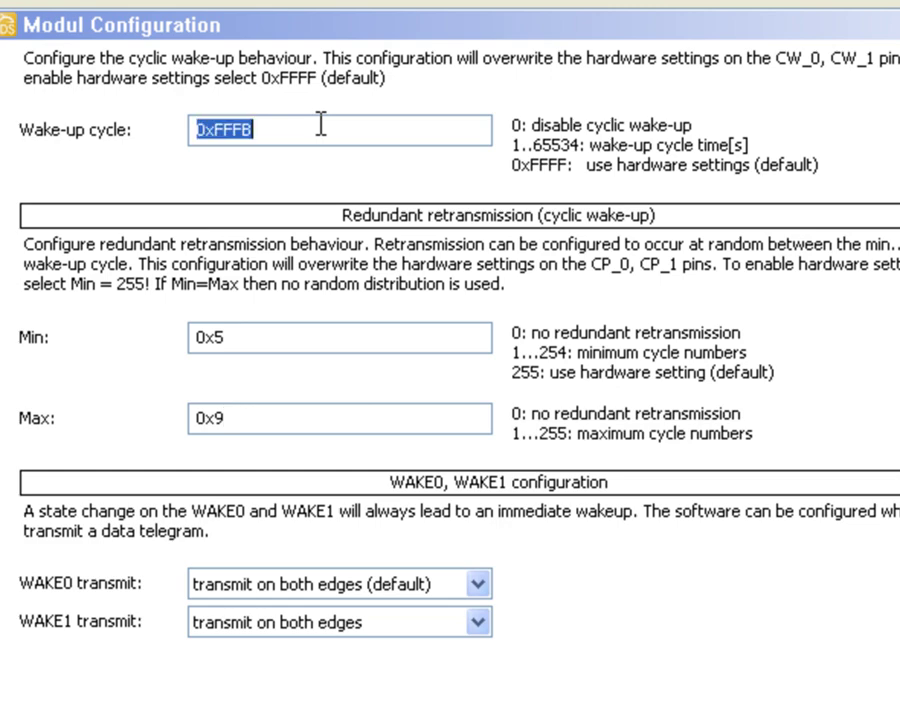
type("0x1")
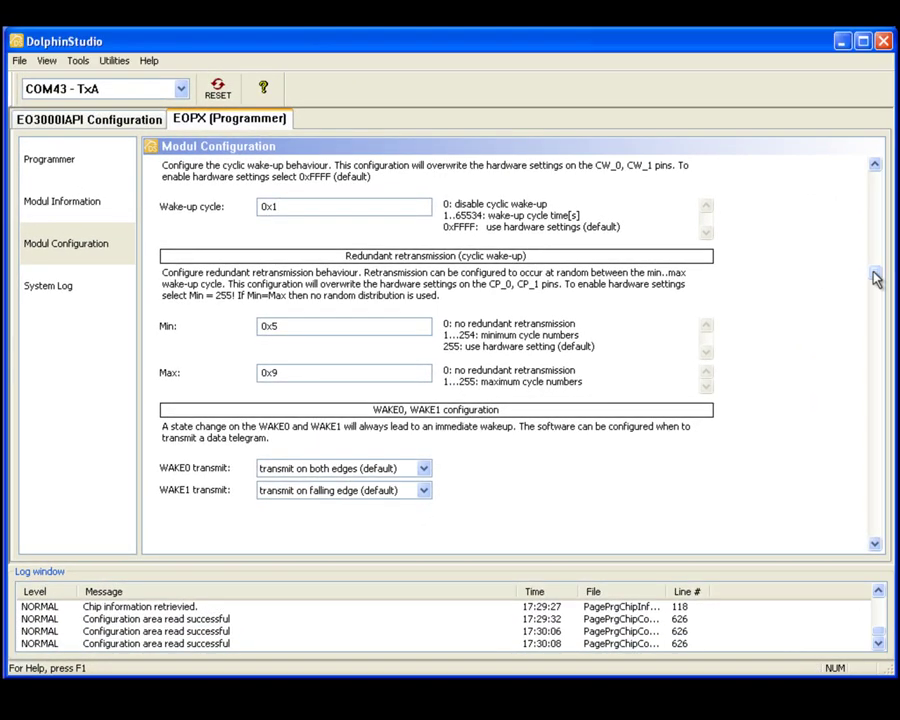
left_click_drag(877, 276, 877, 175)
left_click(580, 187)
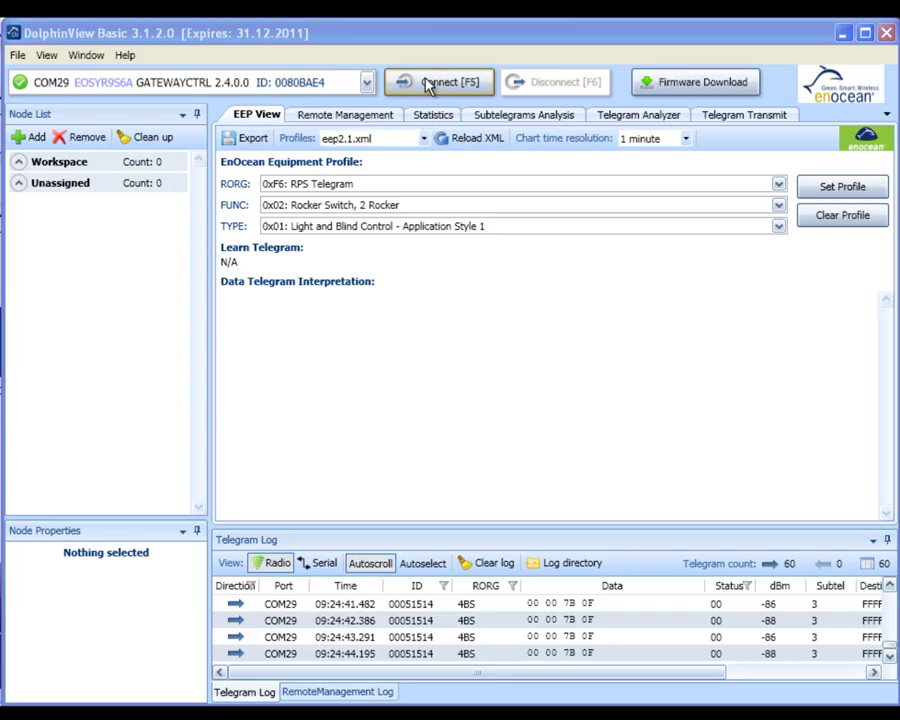
In DolphinView Basic, connect to the COM29 gateway and select Device_4C30 in the list of unassigned nodes
left_click(428, 83)
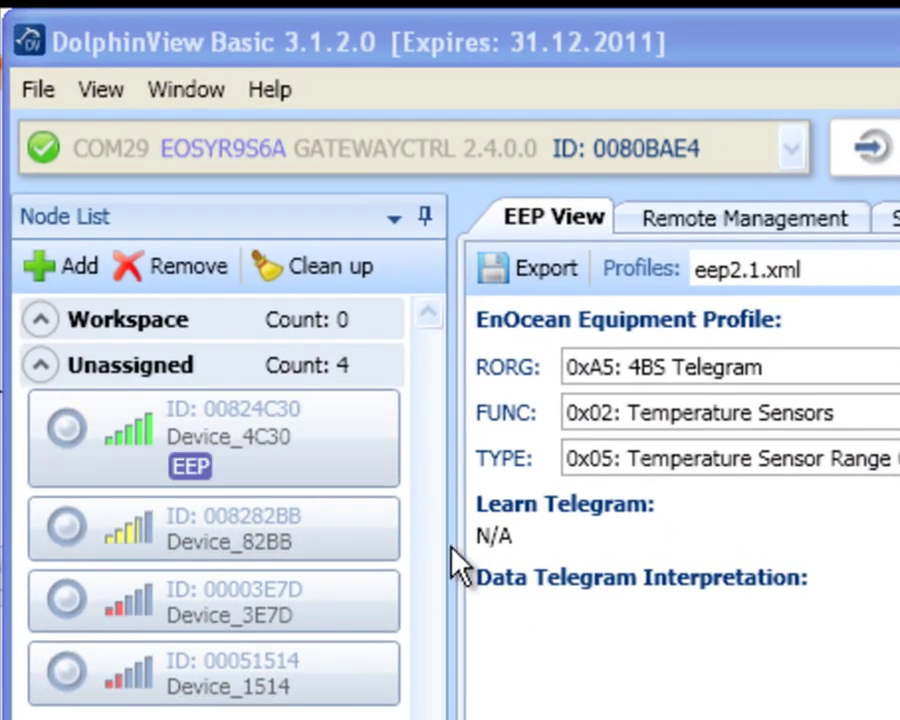
left_click(368, 458)
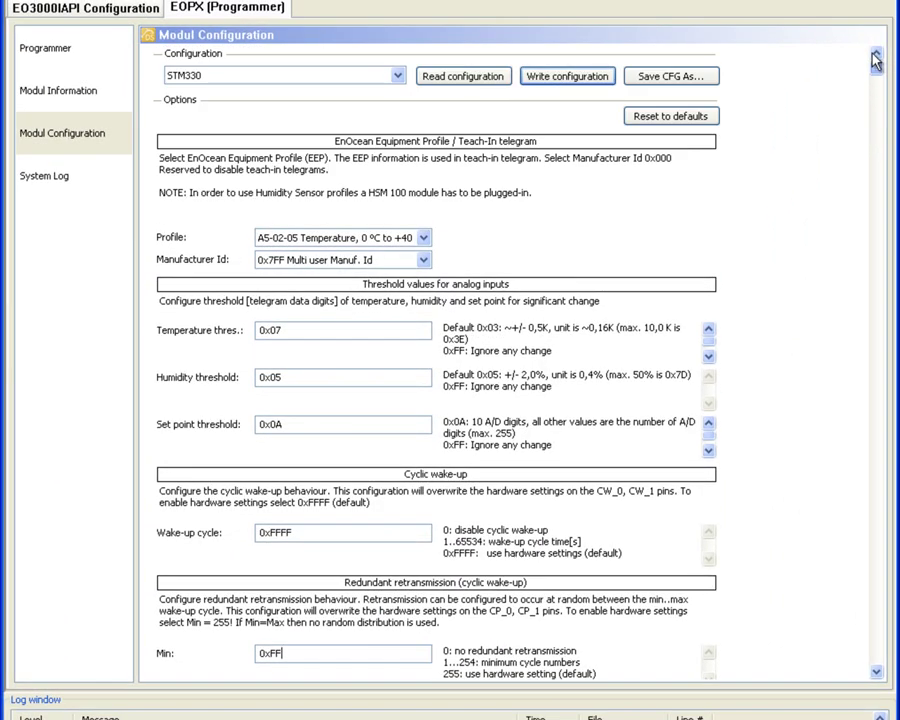
Switch to DolphinStudio and write the current STM330 configuration to the module
left_click(551, 78)
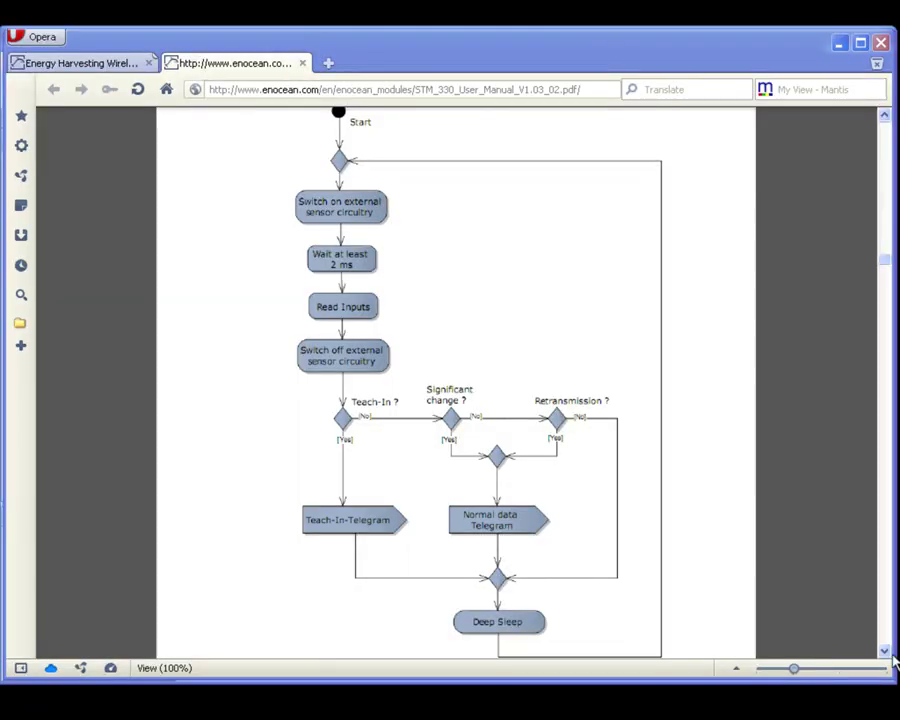
Go to page 15 of the STM 330 user manual in Opera and examine the configuration via pins
mouse_move(530, 598)
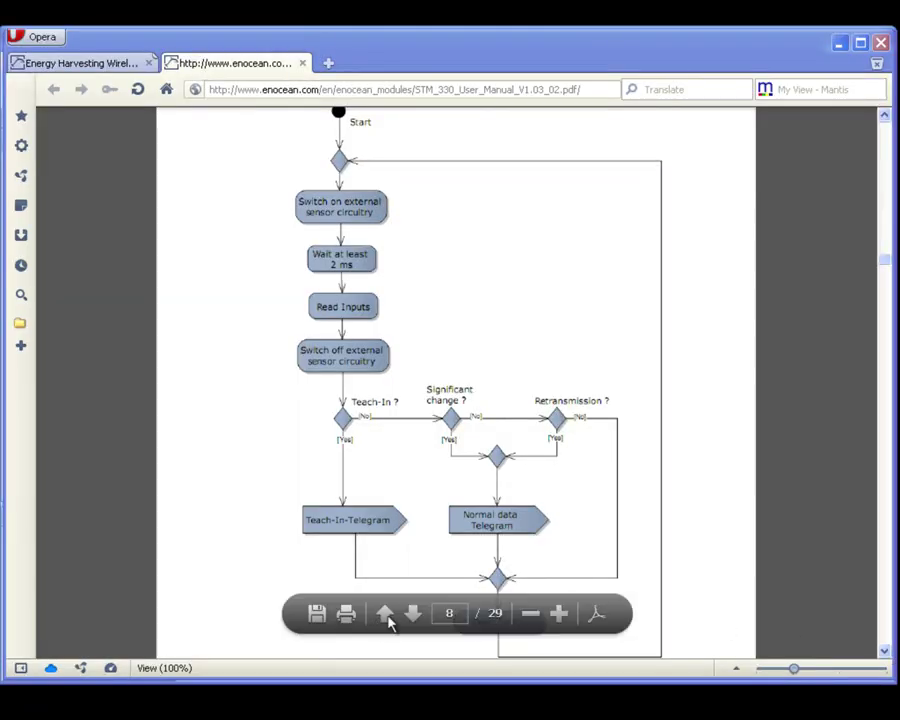
left_click(448, 613)
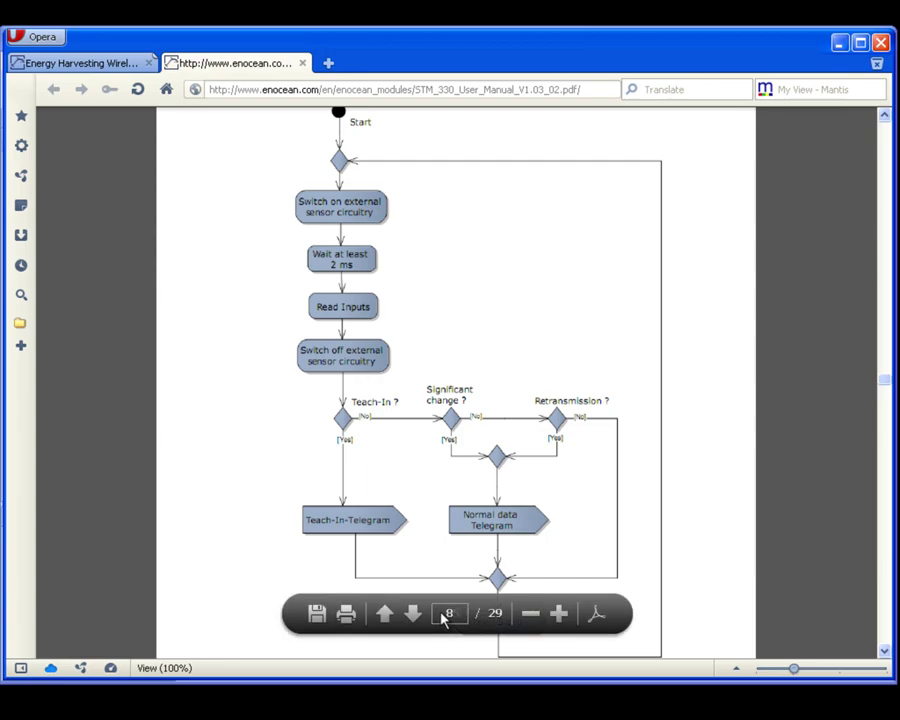
key("Return")
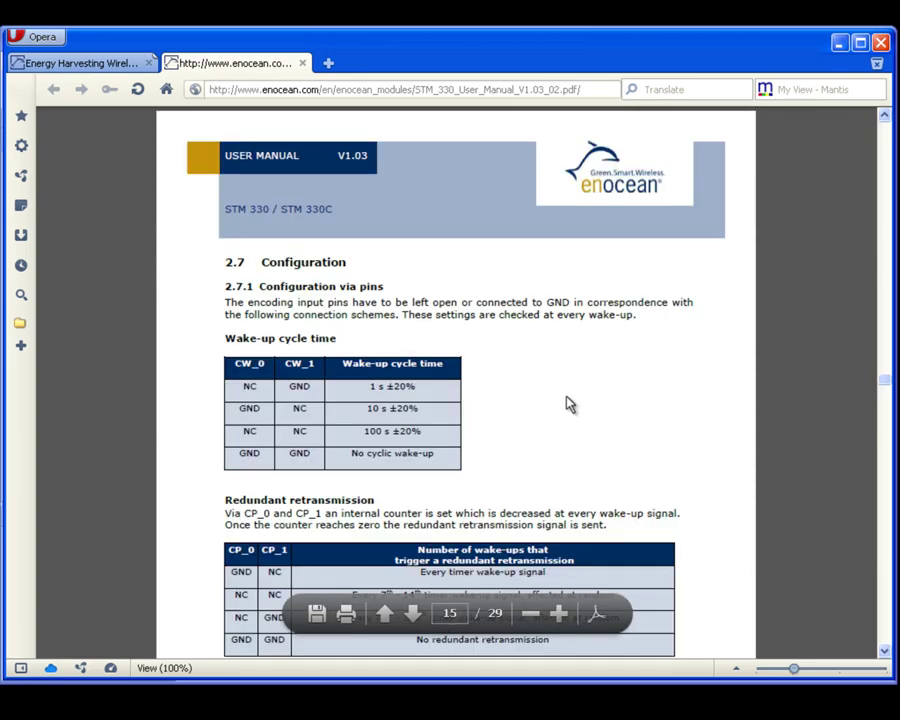
scroll(570, 403, "down", 3)
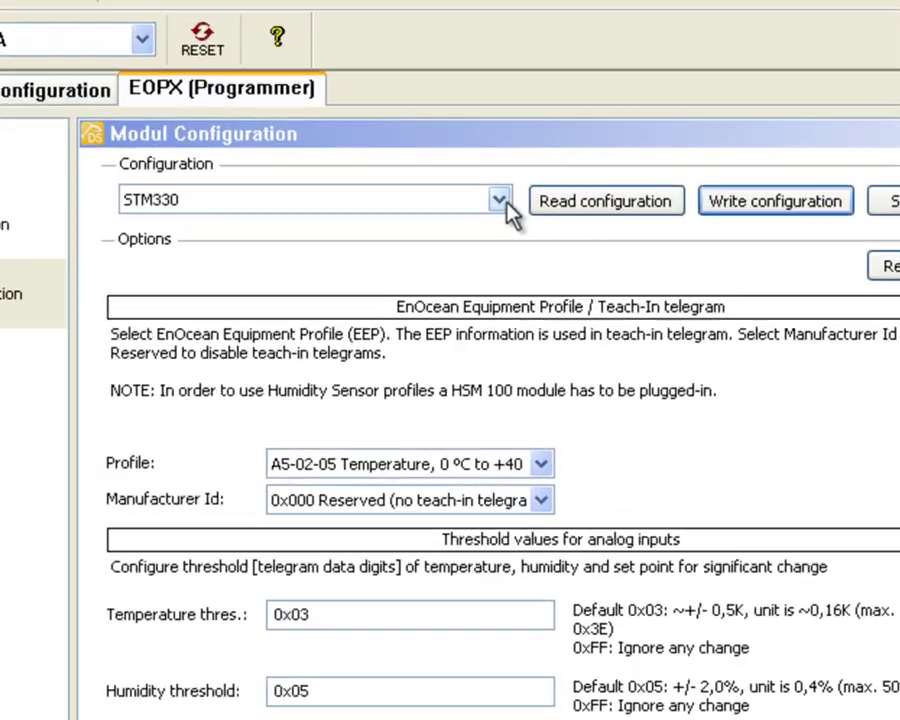
Switch the DolphinStudio module configuration to STM300 and on to STM31x, and review the STM31x pin configuration options
left_click(506, 203)
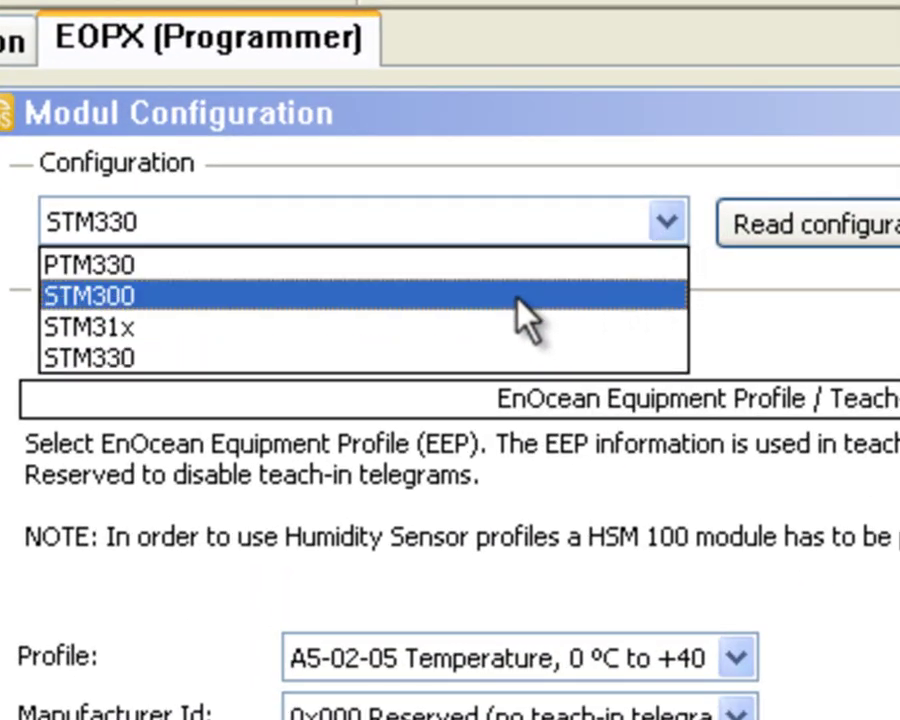
left_click(507, 295)
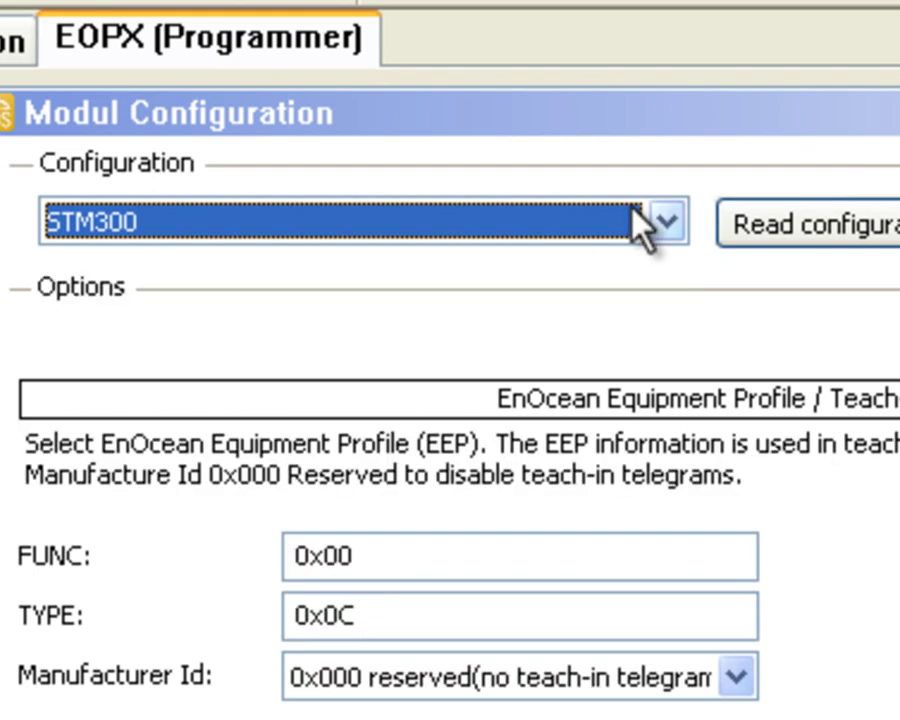
left_click(625, 213)
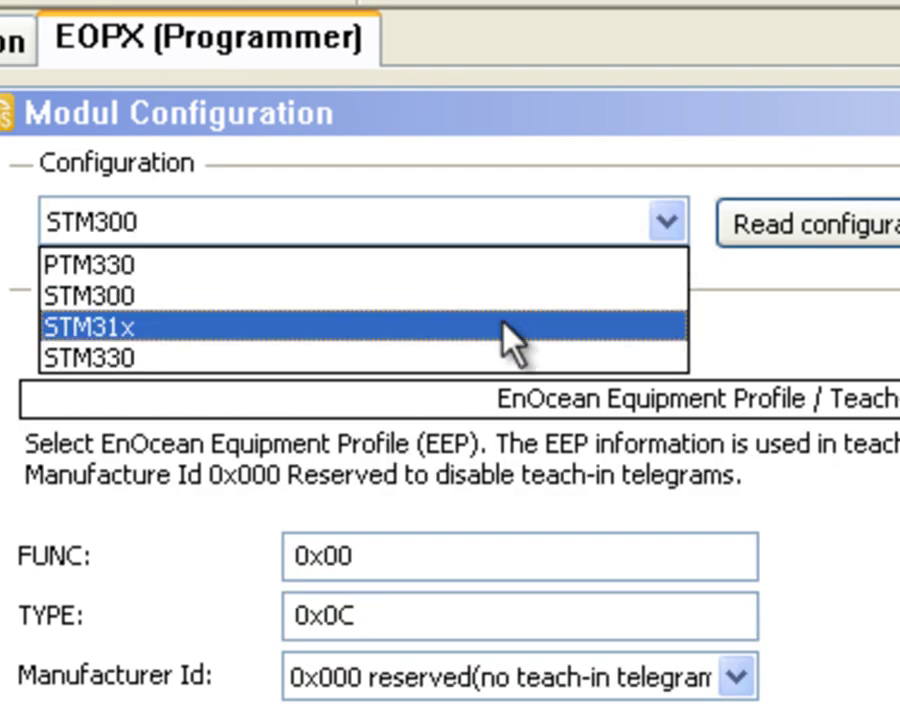
left_click(503, 328)
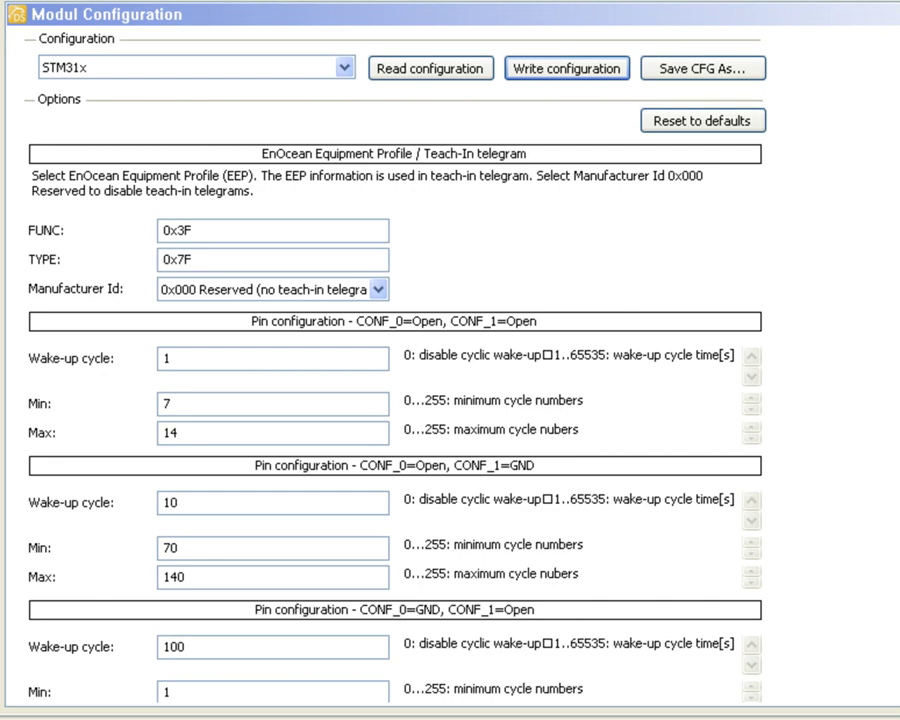
scroll(400, 380, "down", 3)
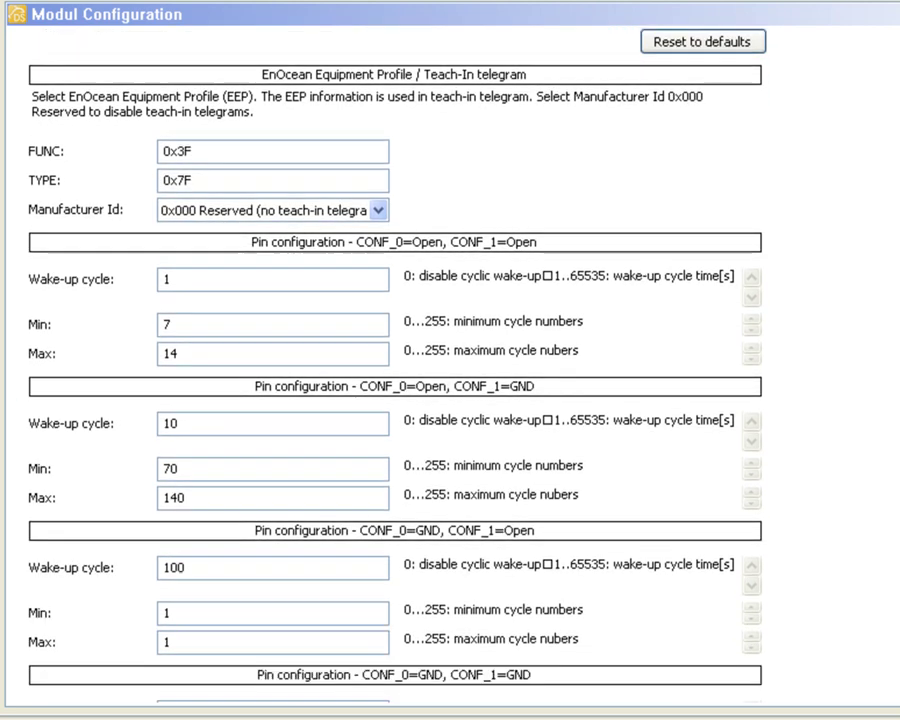
Review the STM31x pin, retransmission, wake and analog configuration sections, and check the available AD_2 pin mode options
scroll(400, 360, "down", 2)
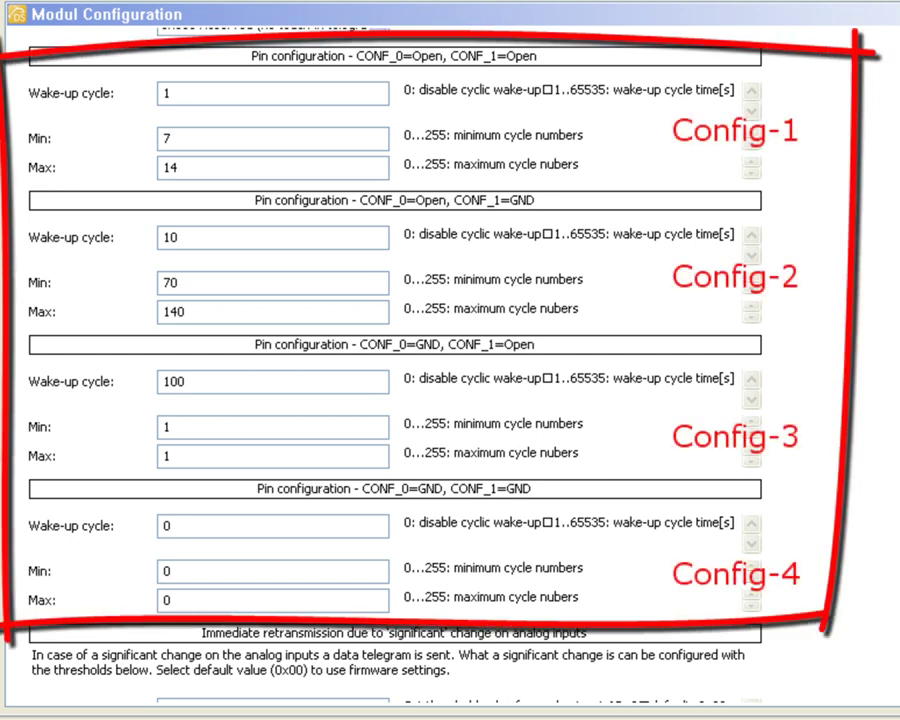
scroll(400, 360, "down", 6)
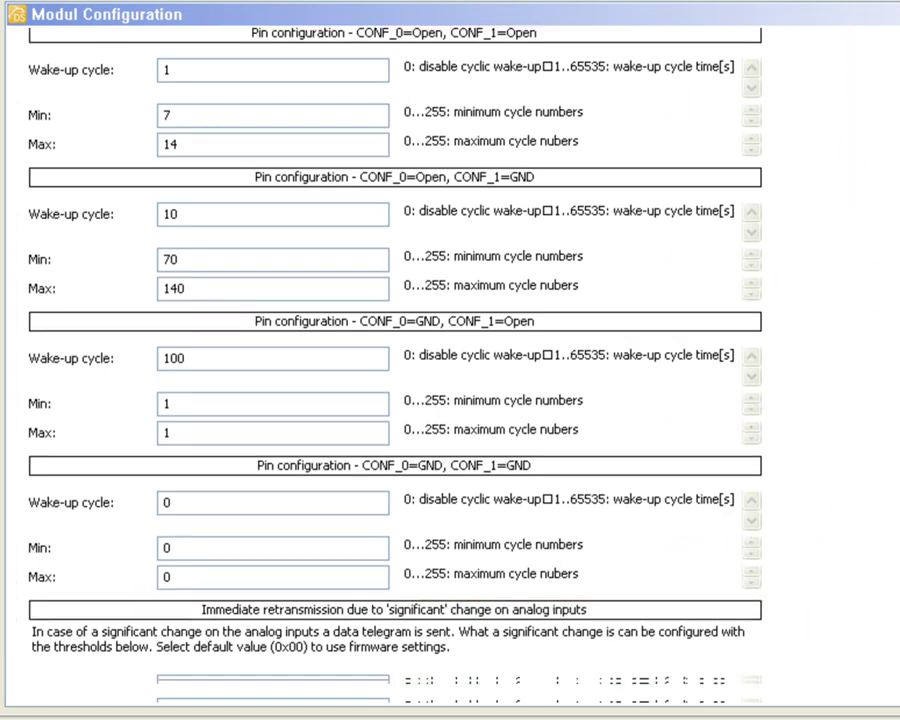
scroll(400, 360, "down", 3)
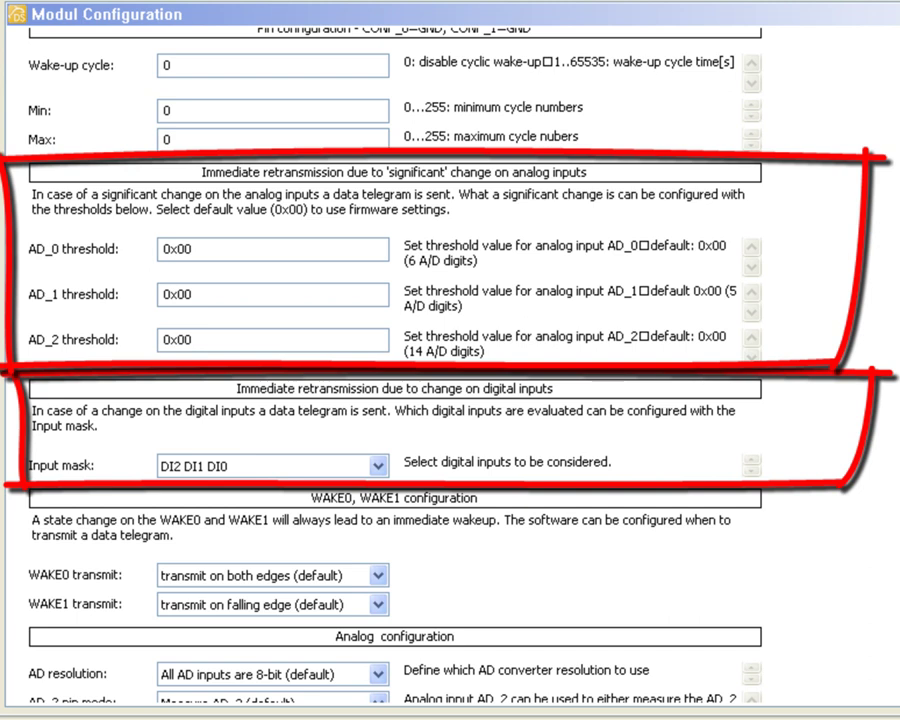
scroll(400, 360, "down", 6)
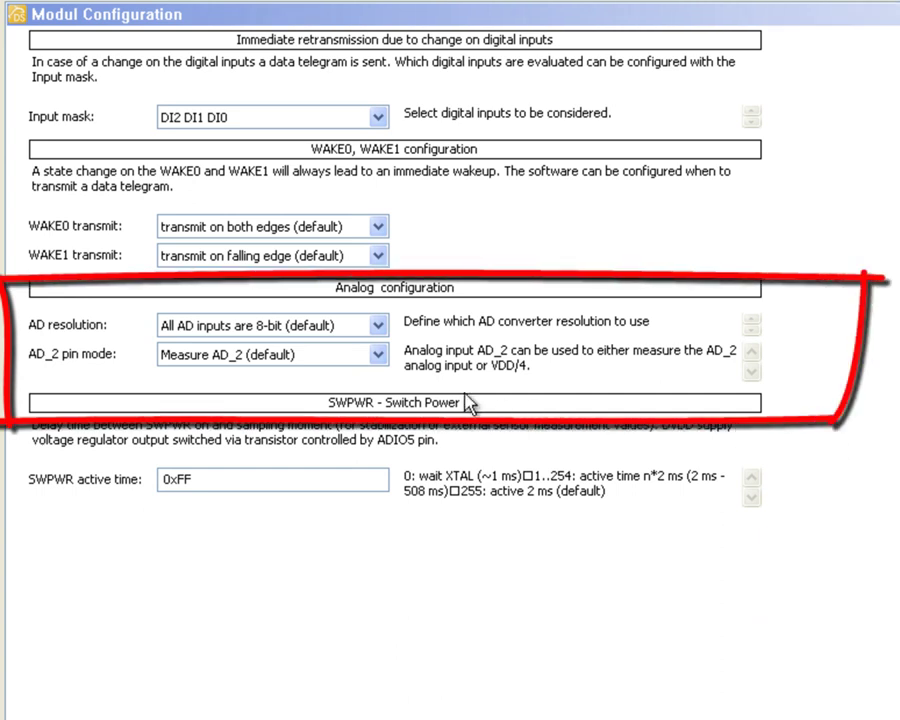
left_click(379, 354)
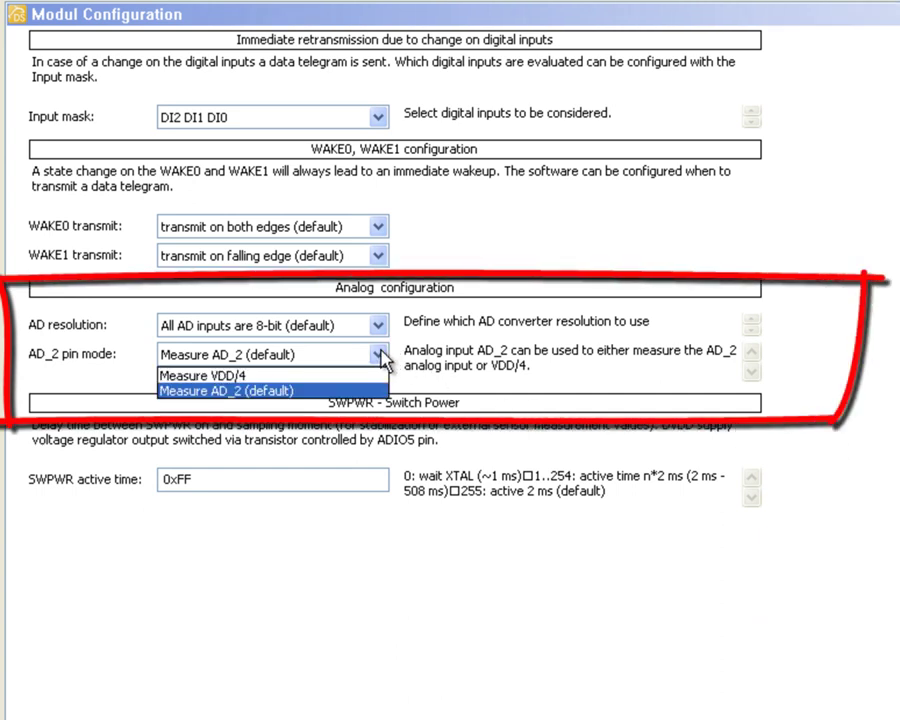
left_click(379, 354)
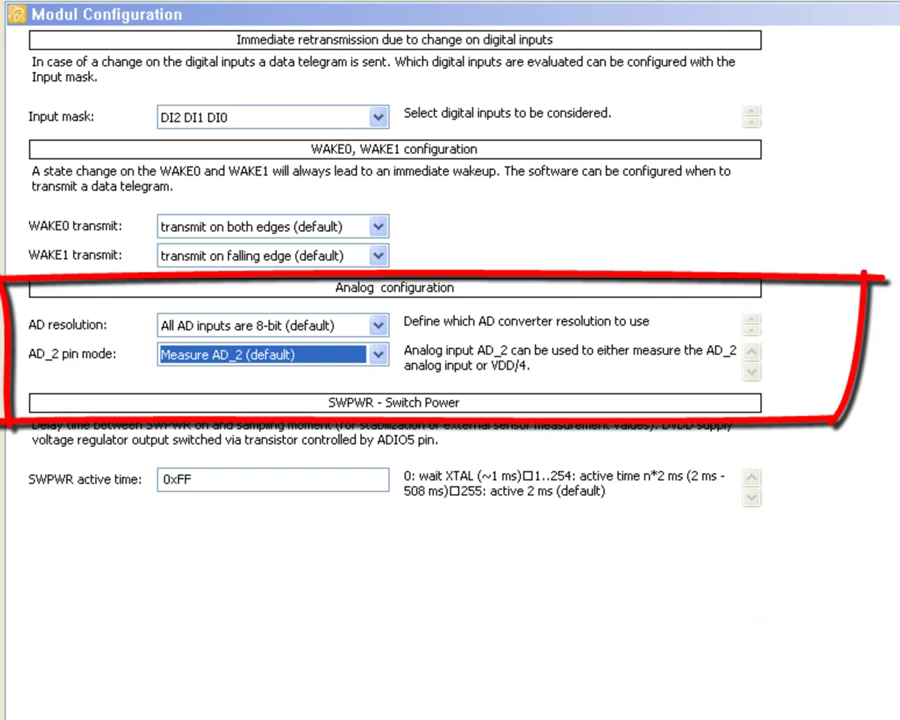